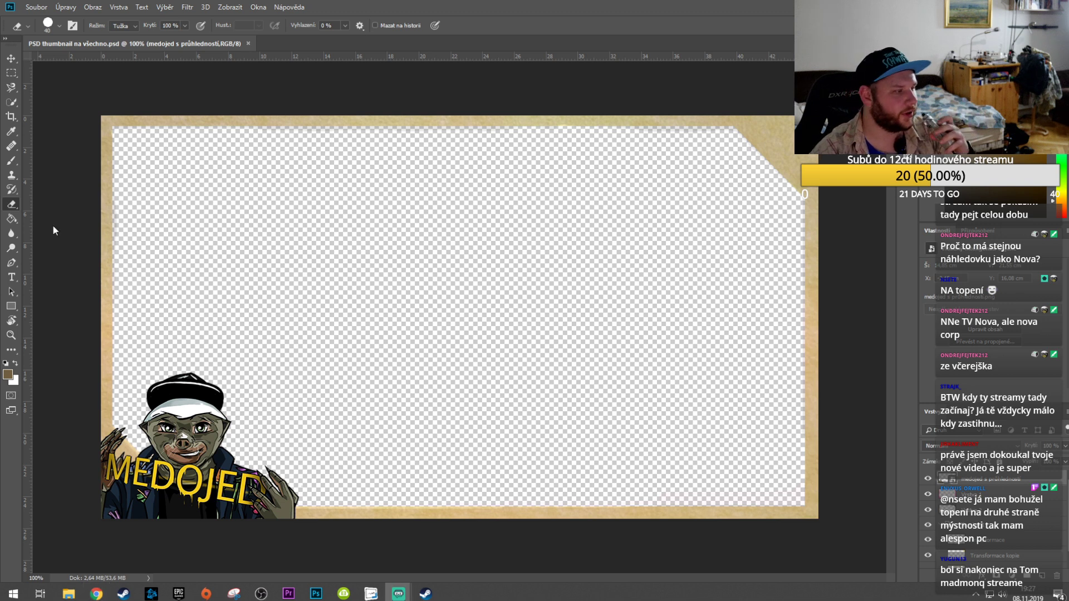
# Switch to Google Photos in Chrome and compare the shots of the Dixit box, comics and magazine for a thumbnail background
pyautogui.hotkey('alt', 'Tab')
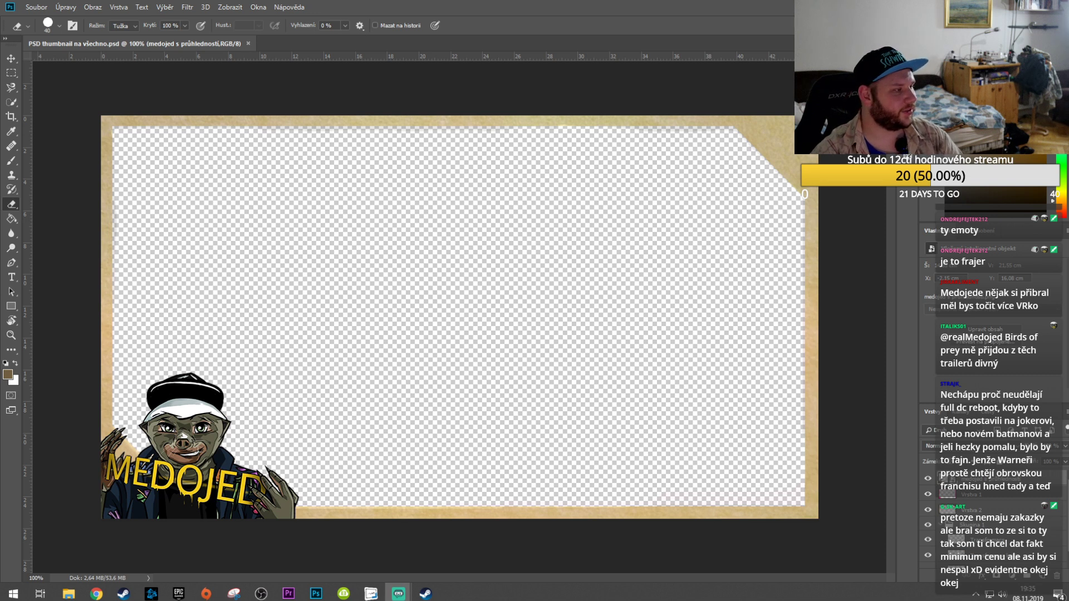
pyautogui.hotkey('alt', 'Tab')
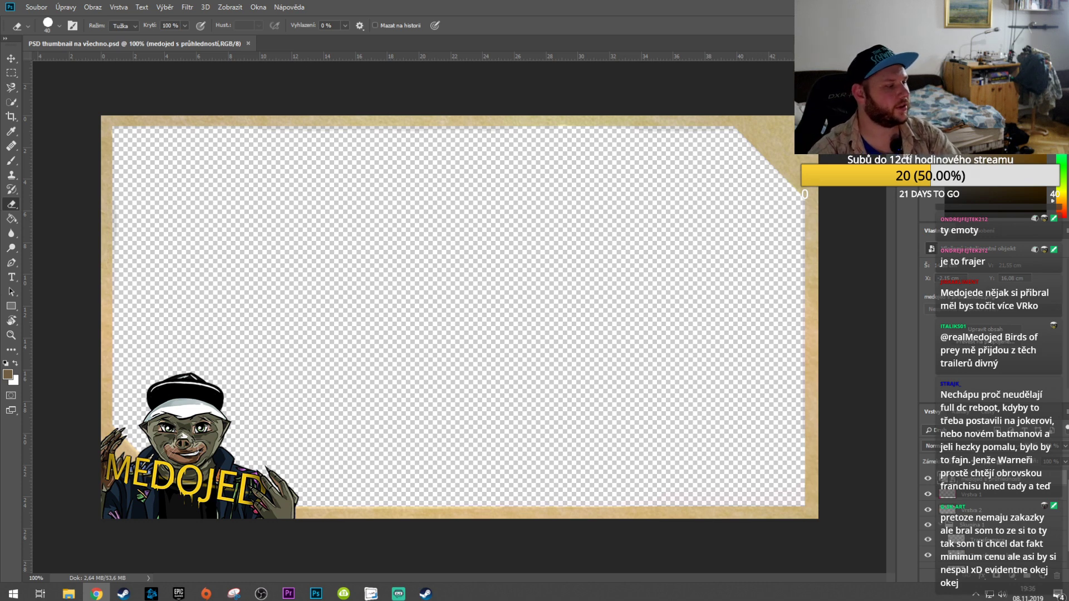
pyautogui.hotkey('alt', 'Tab')
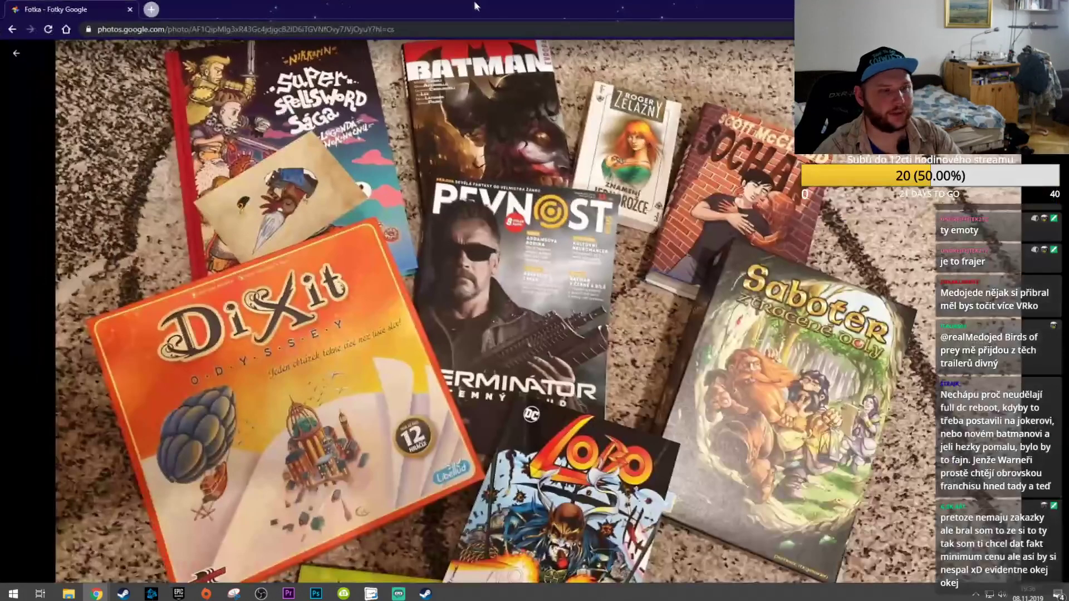
pyautogui.press('Right')
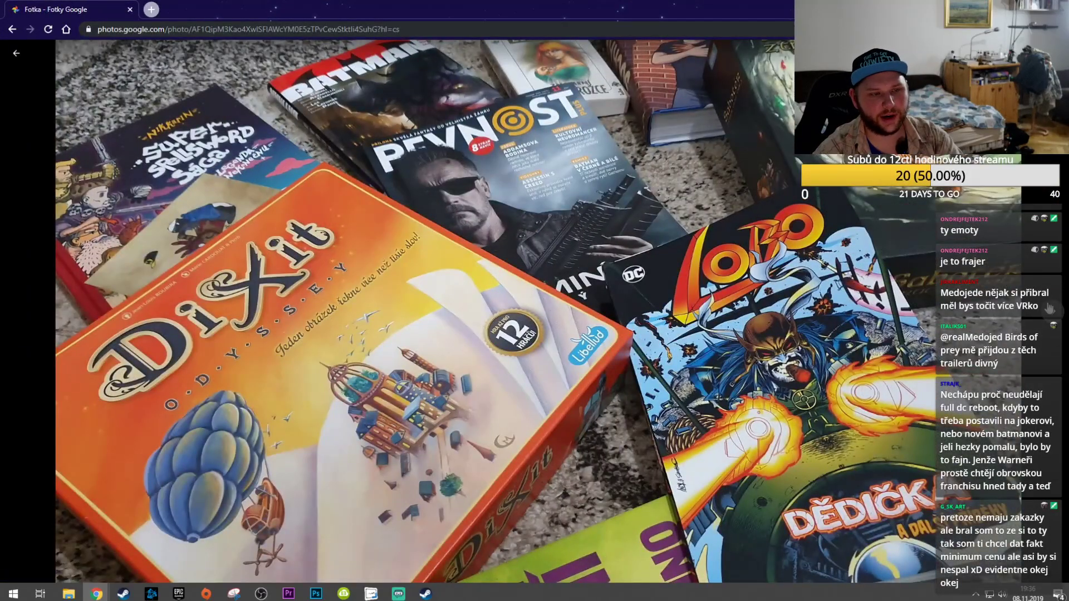
pyautogui.click(1061, 327)
pyautogui.click(1060, 328)
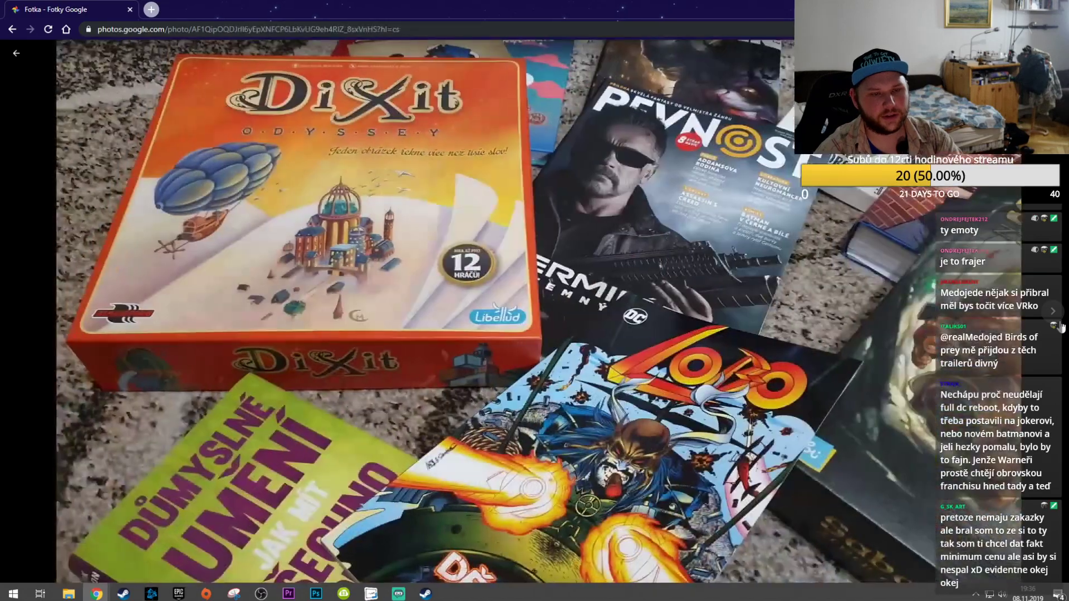
pyautogui.click(1061, 327)
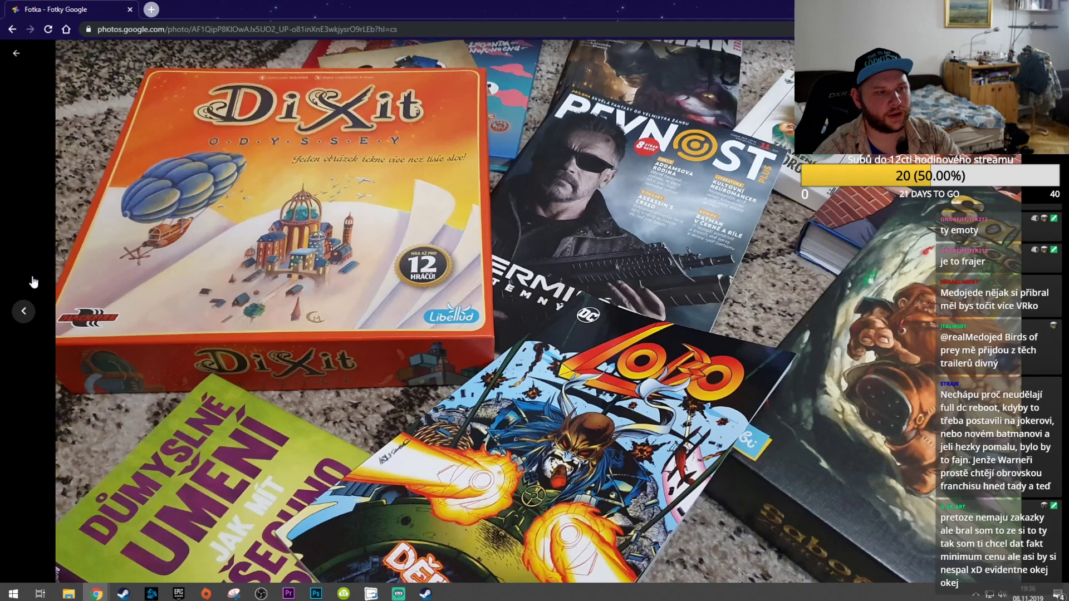
pyautogui.click(28, 313)
pyautogui.click(27, 313)
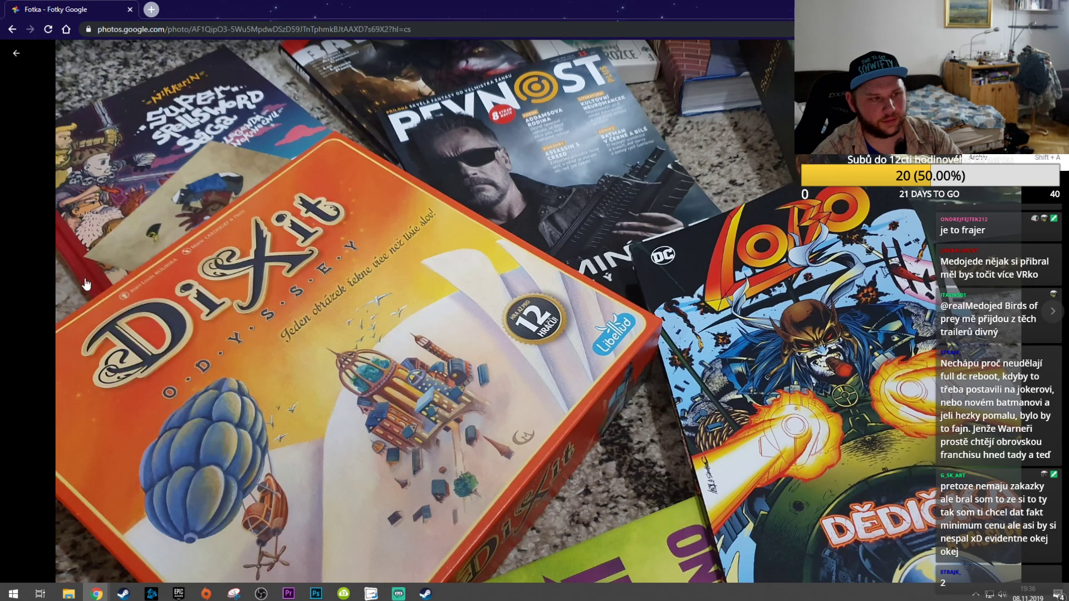
pyautogui.click(8, 312)
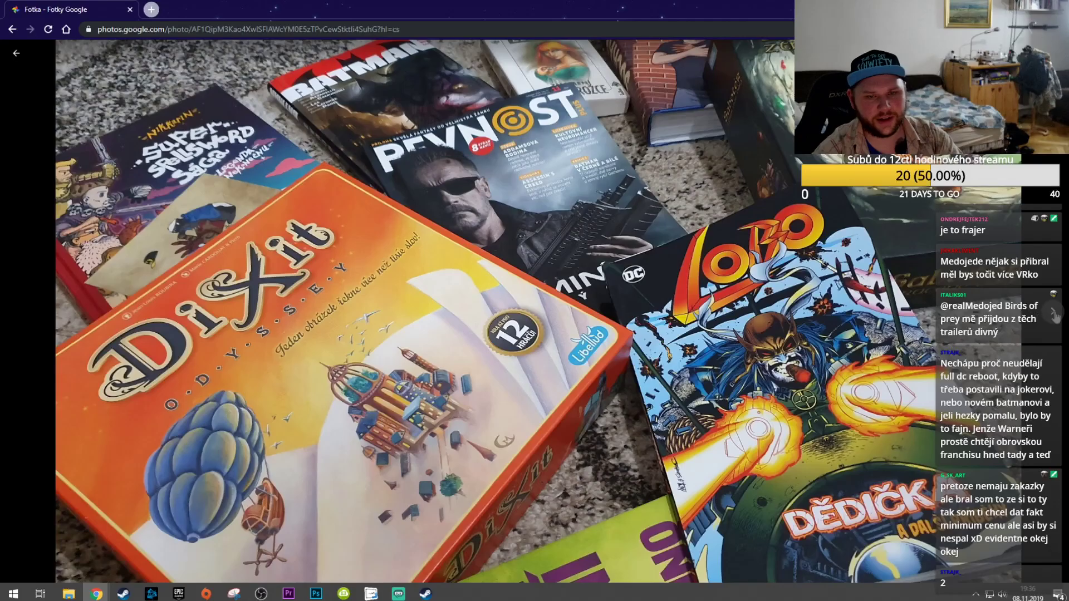
pyautogui.press('Right')
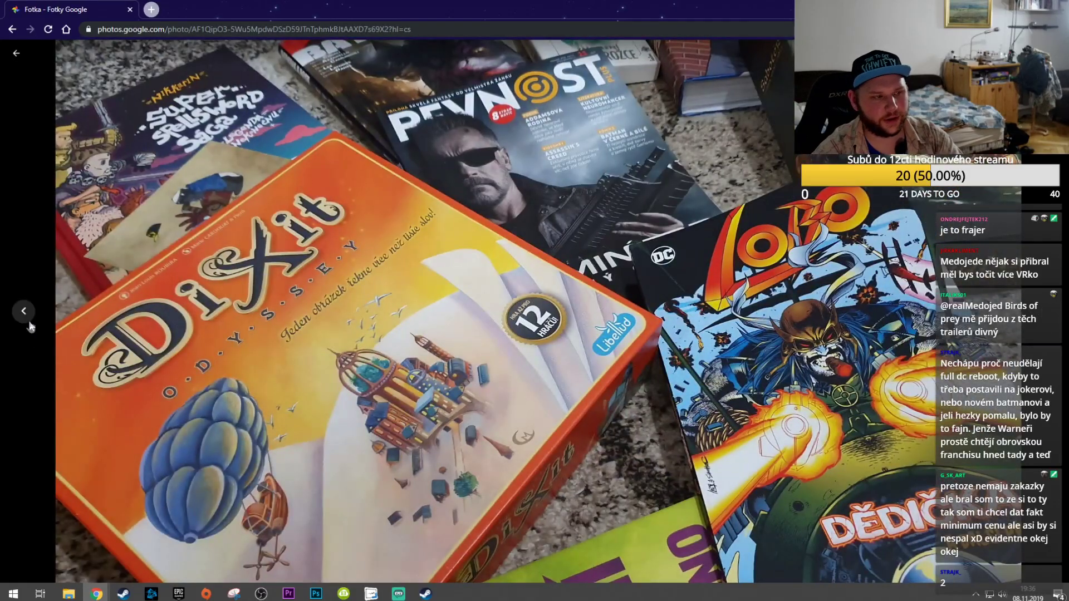
# Return to the preceding angled photo and download it as JPEG 20191108_192400 into the pevnost folder
pyautogui.click(25, 320)
pyautogui.press('Left')
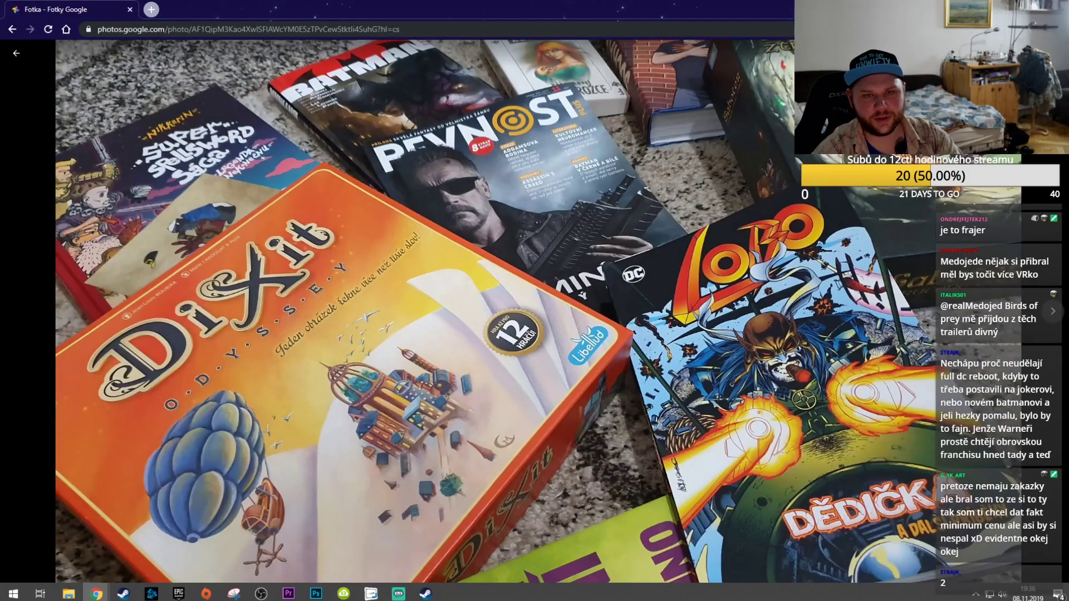
pyautogui.hotkey('shift', 'd')
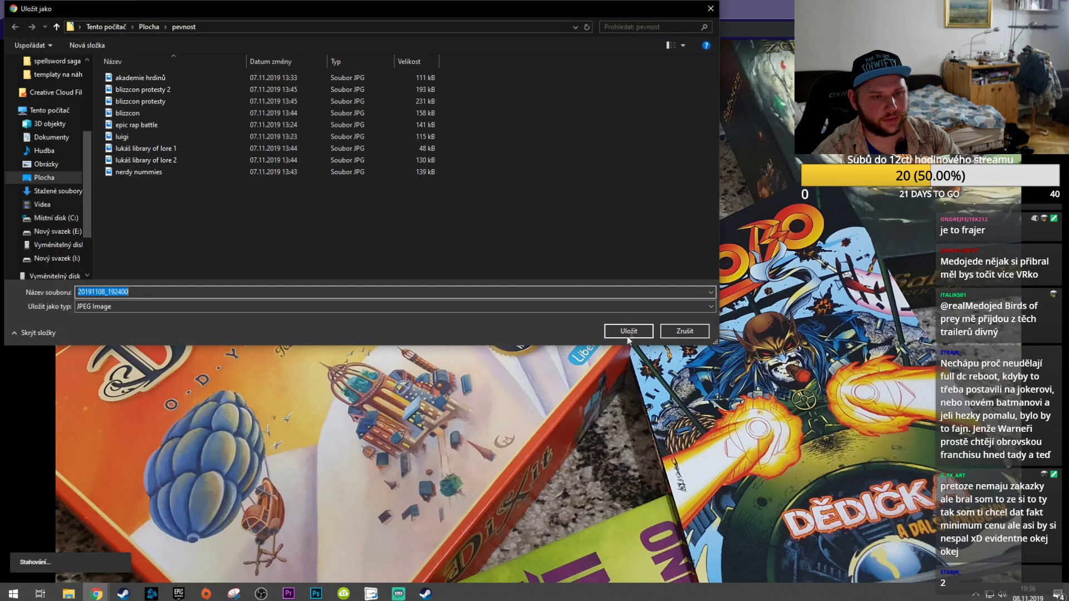
pyautogui.click(628, 333)
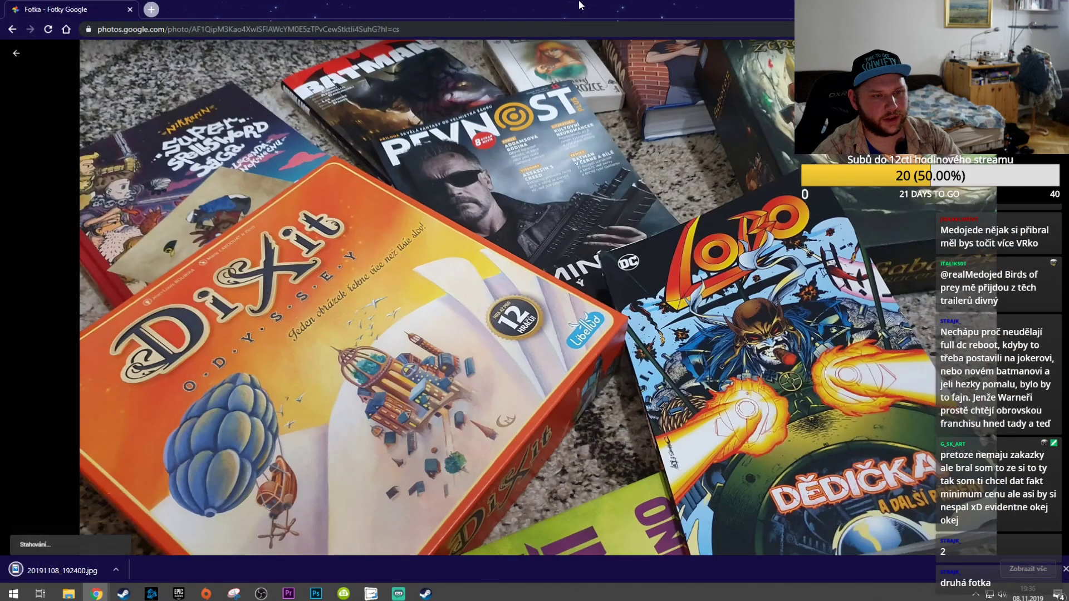
# Place the downloaded photo across the whole canvas in the Photoshop thumbnail and move its layer beneath the paper frame and mascot
pyautogui.hotkey('alt', 'Tab')
pyautogui.moveTo(200, 369); pyautogui.dragTo(564, 296)
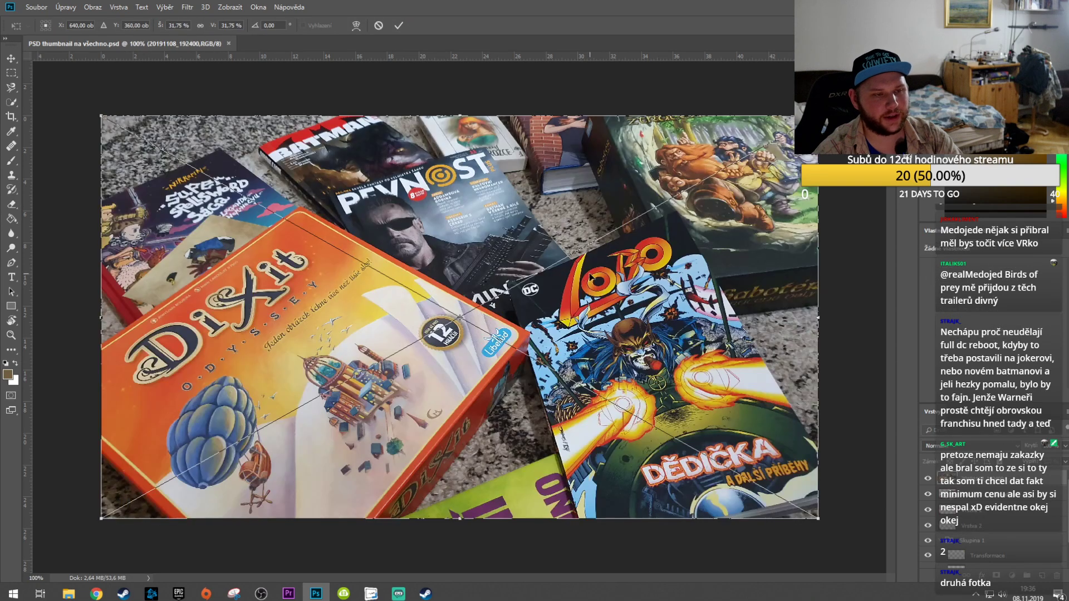
pyautogui.click(399, 25)
pyautogui.press('e')
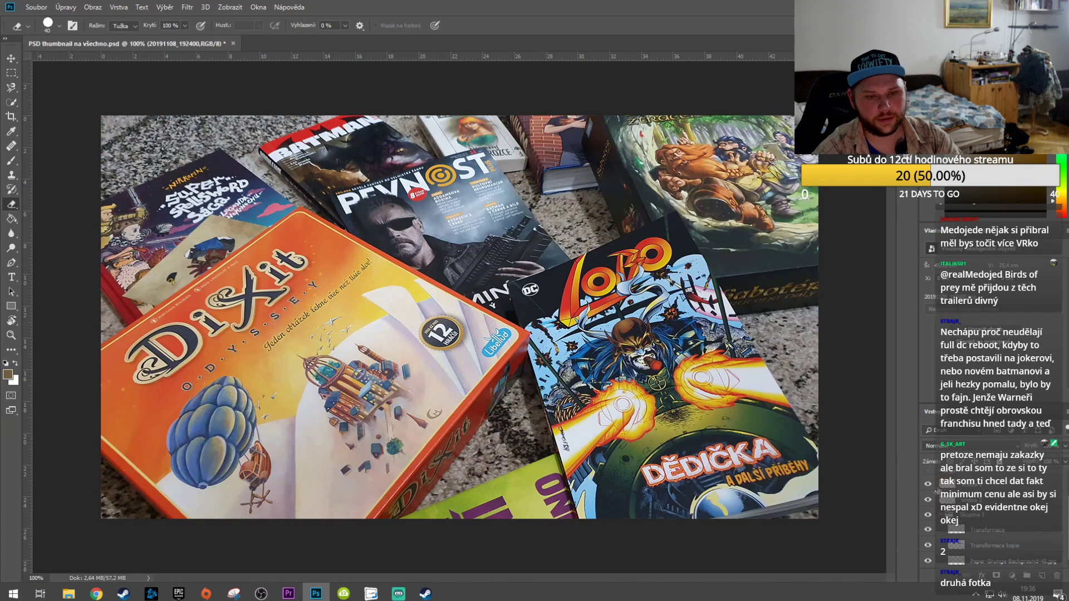
pyautogui.scroll(-3, 995, 571)
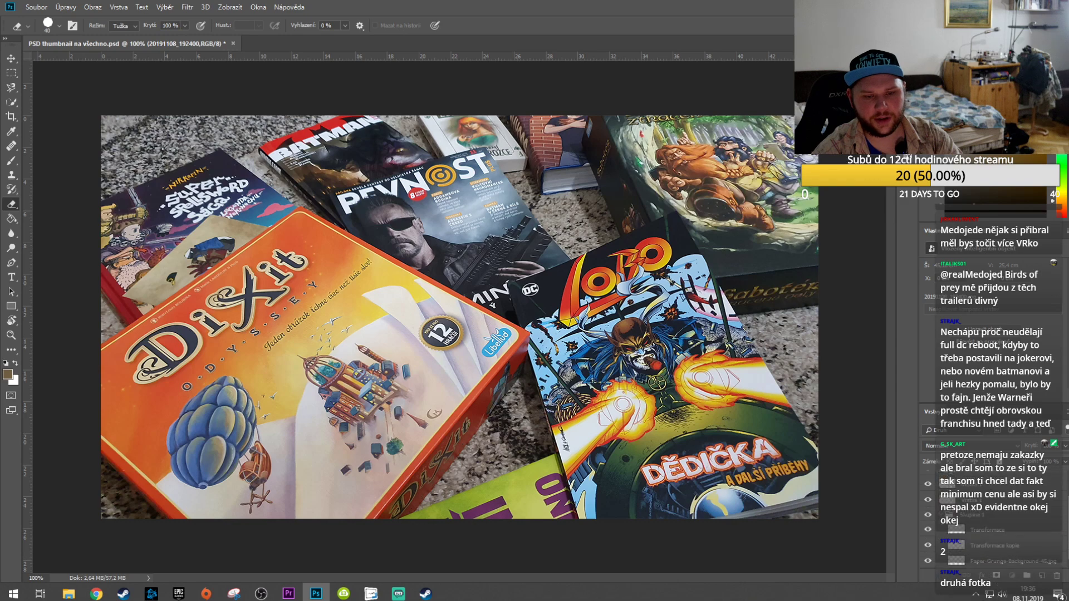
pyautogui.moveTo(995, 572); pyautogui.dragTo(995, 575)
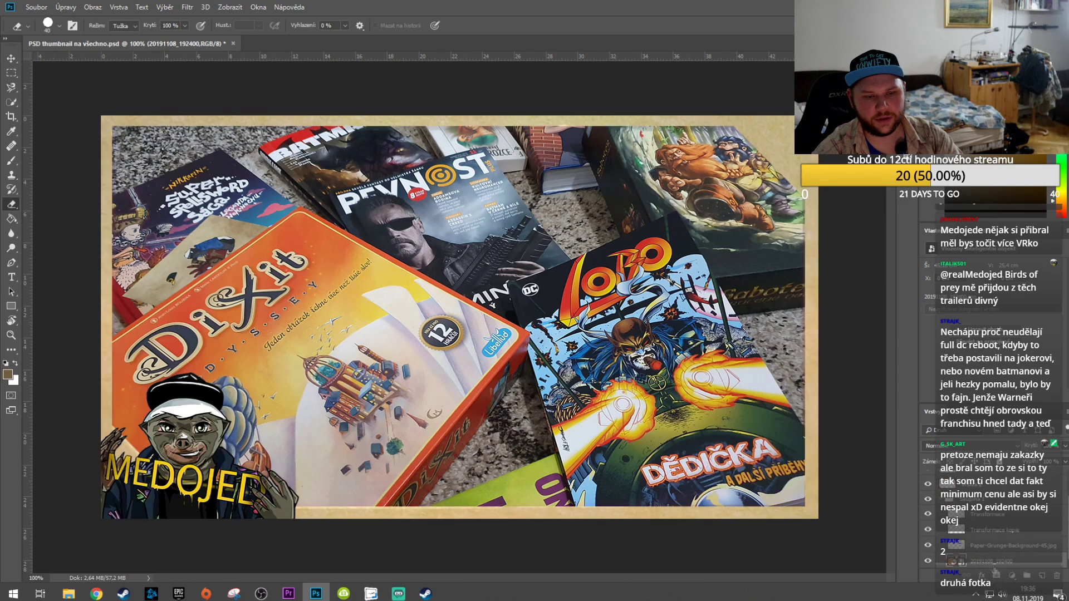
# Examine the fine detail of the Dixit box in the Google Photos image in Chrome, and close the browser window
pyautogui.click(96, 594)
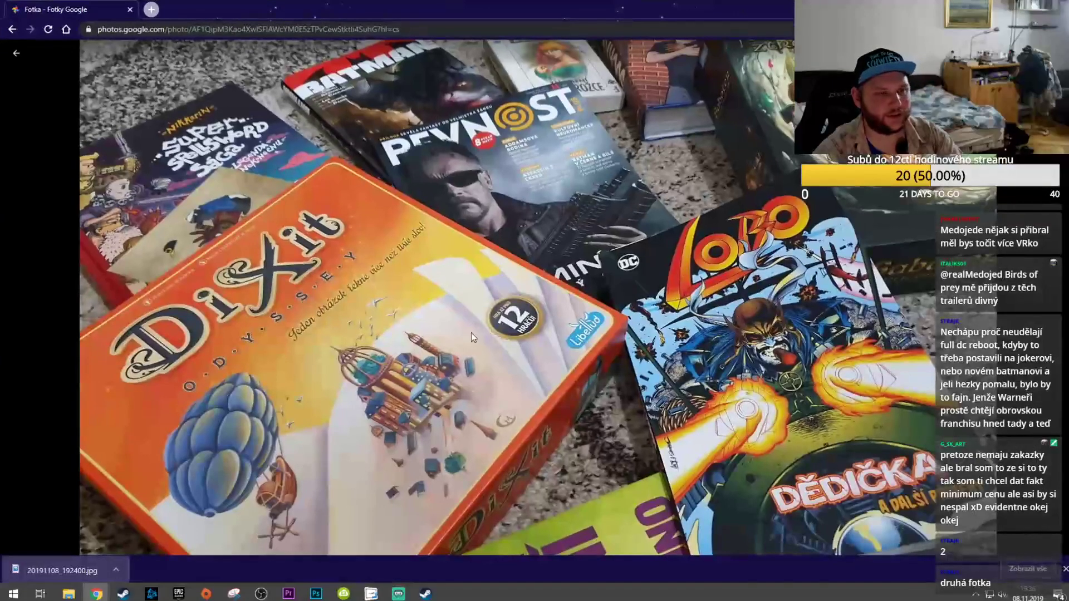
pyautogui.scroll(3, 530, 305)
pyautogui.scroll(4, 530, 305)
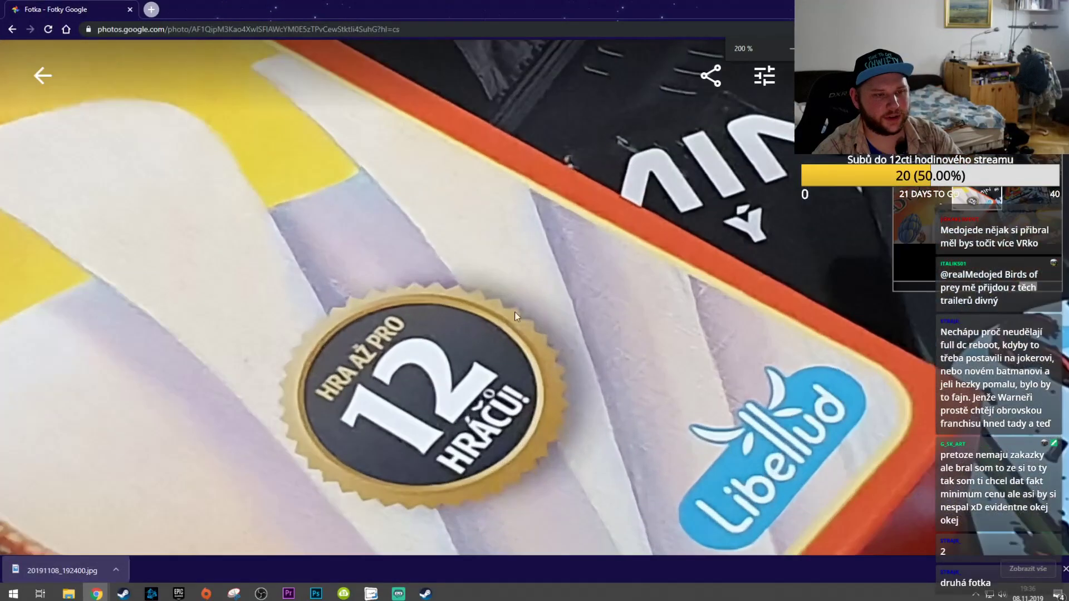
pyautogui.moveTo(443, 355); pyautogui.dragTo(414, 237)
pyautogui.moveTo(440, 417); pyautogui.dragTo(450, 391)
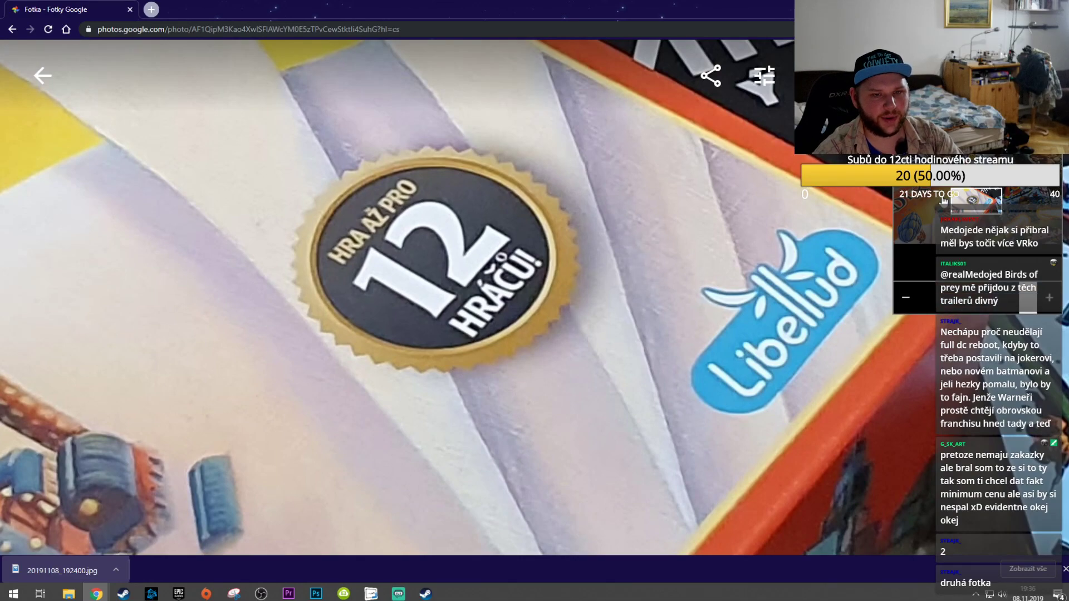
pyautogui.moveTo(474, 345); pyautogui.dragTo(724, 167)
pyautogui.moveTo(940, 218); pyautogui.dragTo(923, 203)
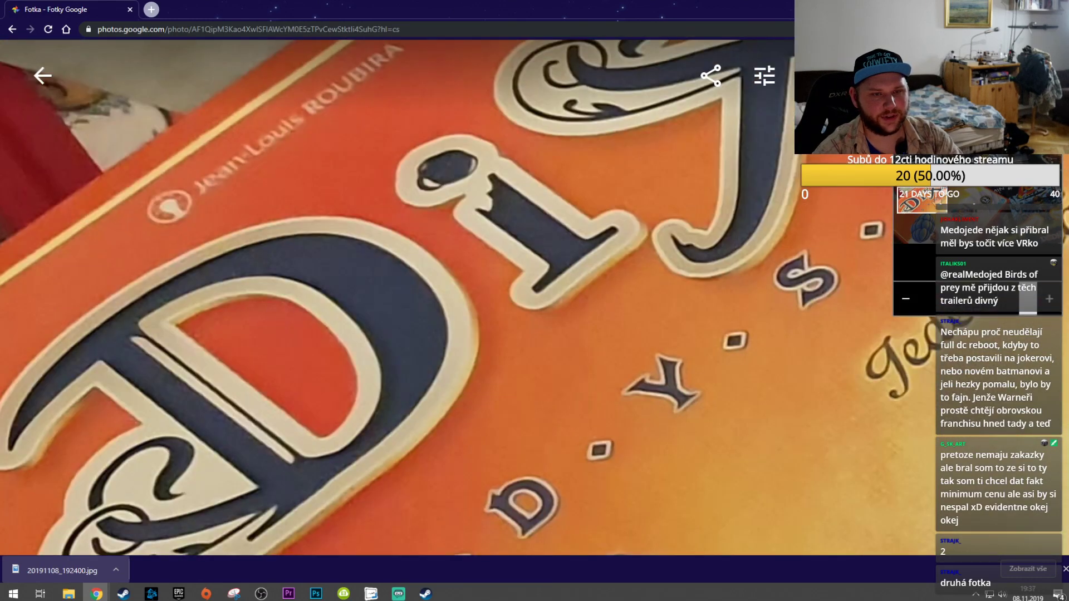
pyautogui.scroll(-5, 710, 286)
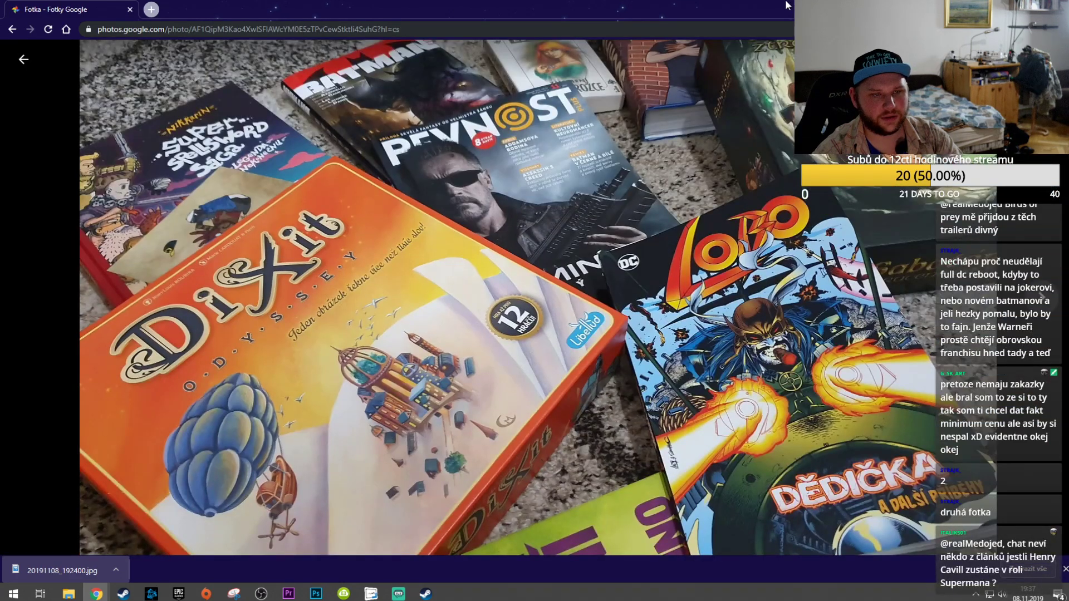
pyautogui.doubleClick(788, 5)
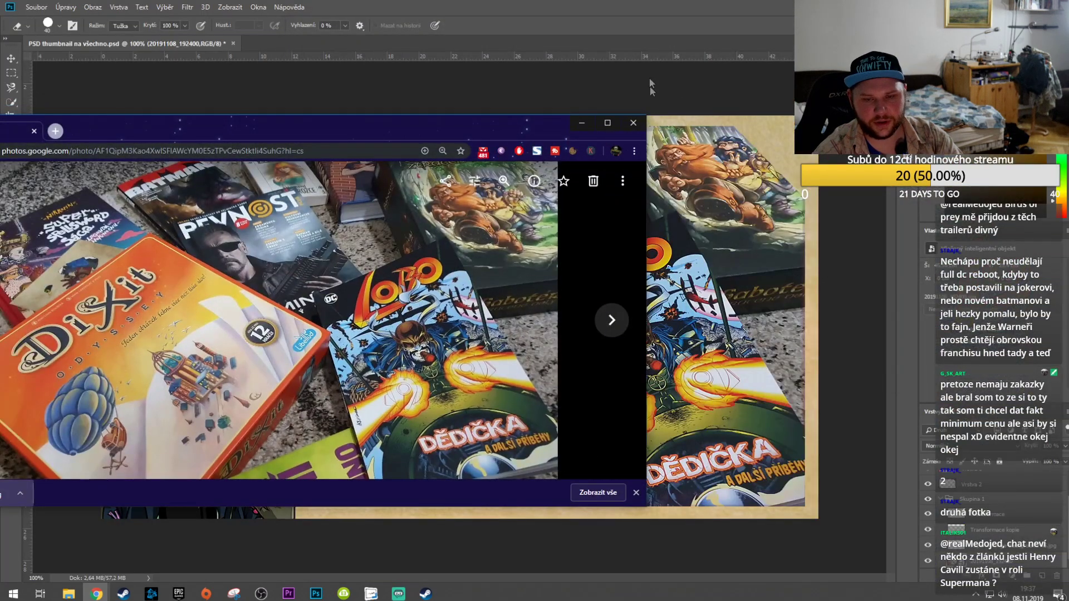
pyautogui.click(633, 125)
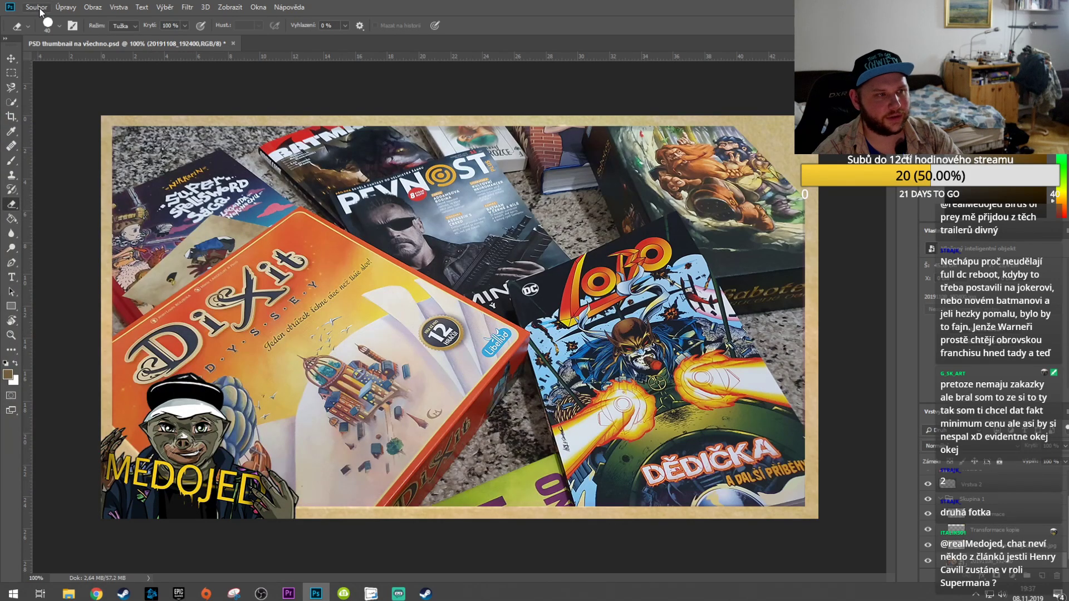
# Export the thumbnail as a 1280 x 720 PNG with transparency, replacing the existing file PSD thumbnail na všechno.png
pyautogui.click(37, 7)
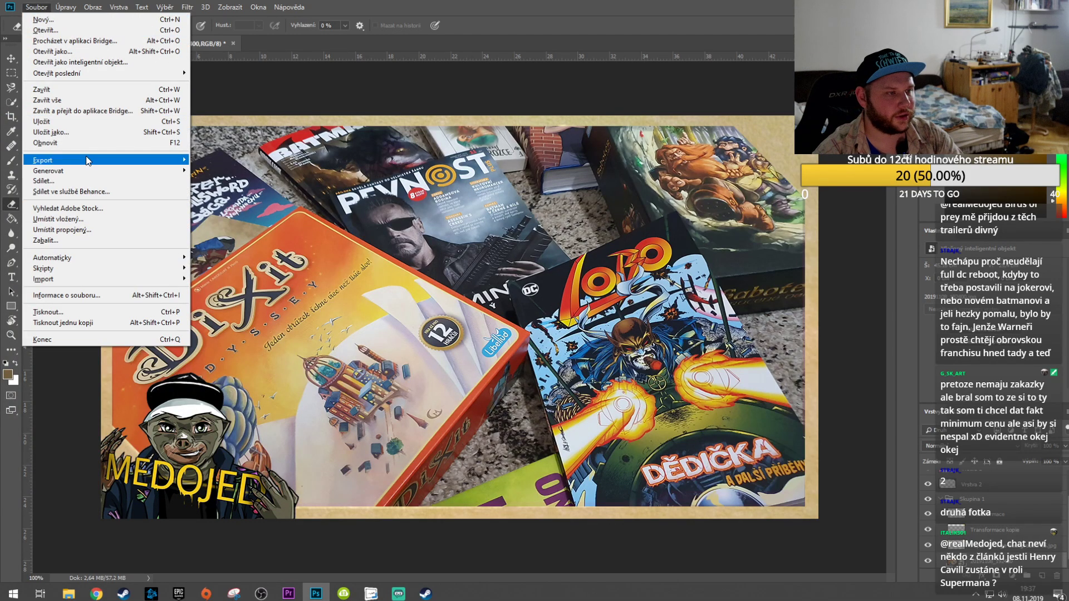
pyautogui.moveTo(89, 160)
pyautogui.click(237, 171)
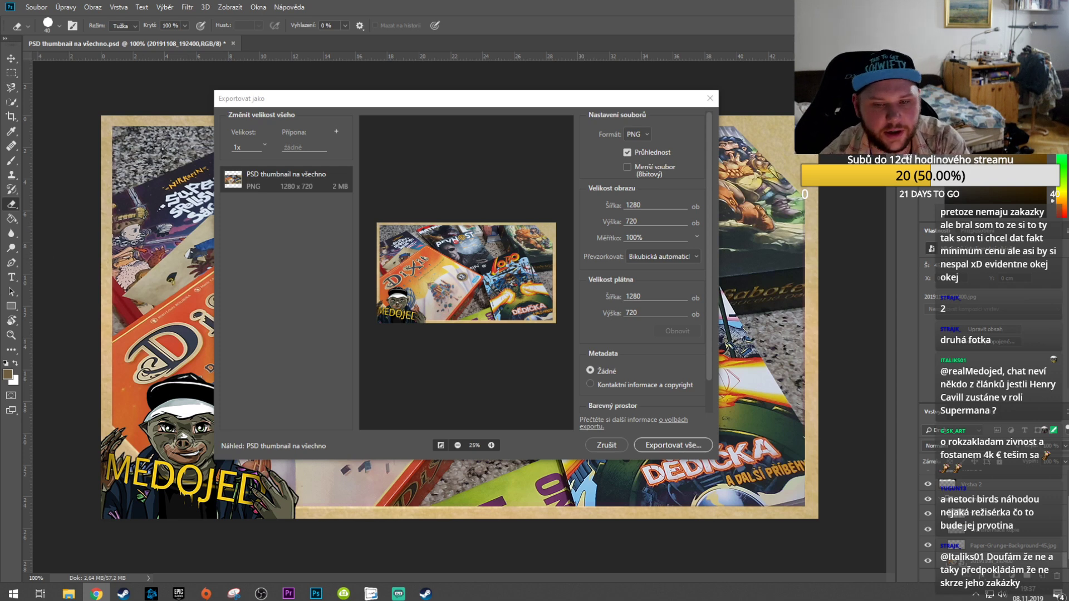
pyautogui.click(675, 445)
pyautogui.click(439, 284)
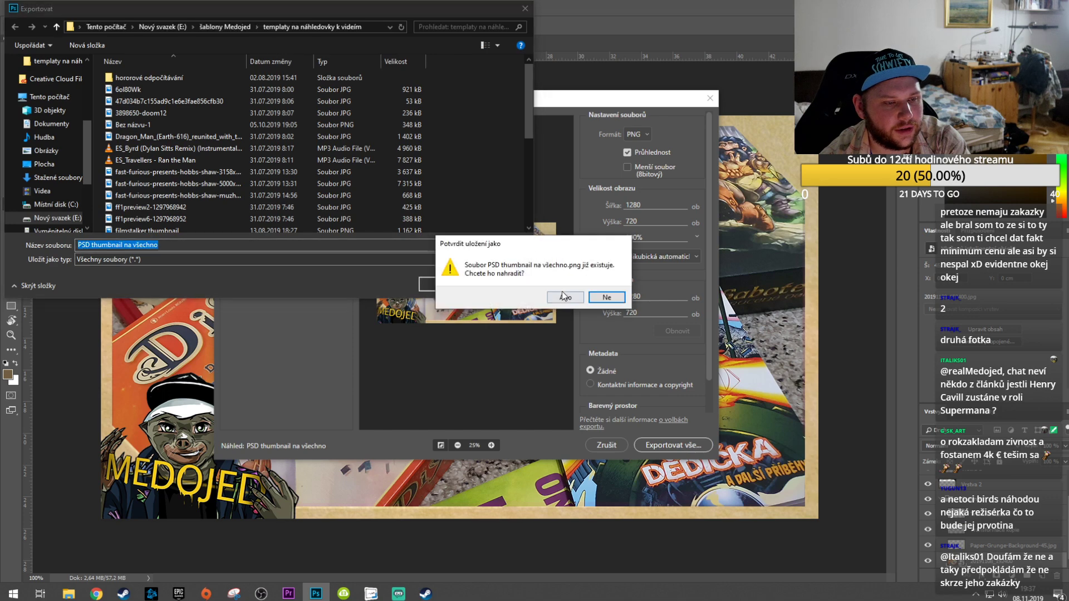
pyautogui.click(565, 301)
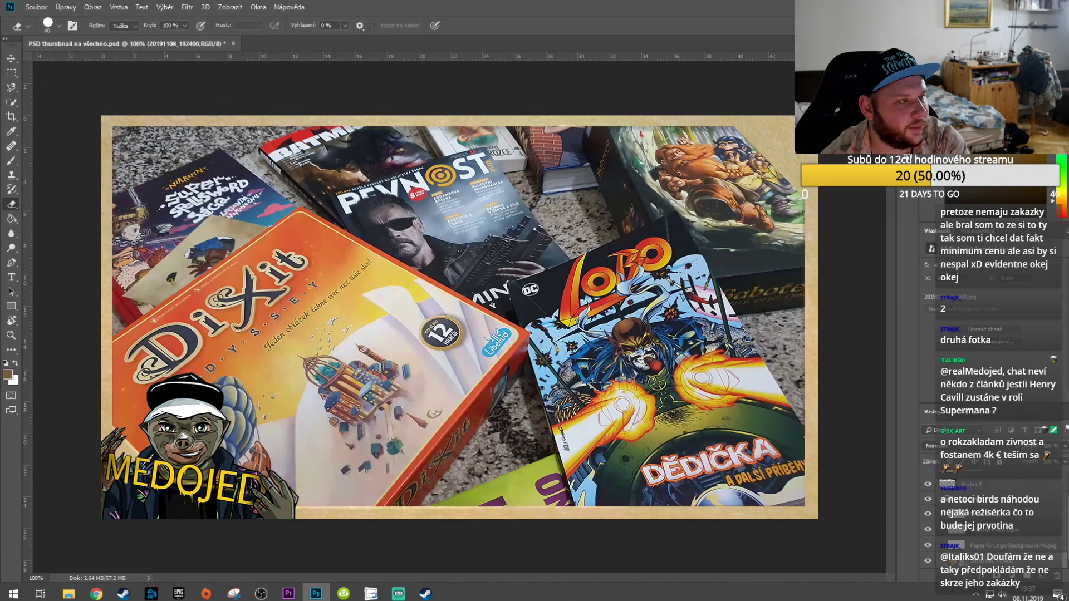